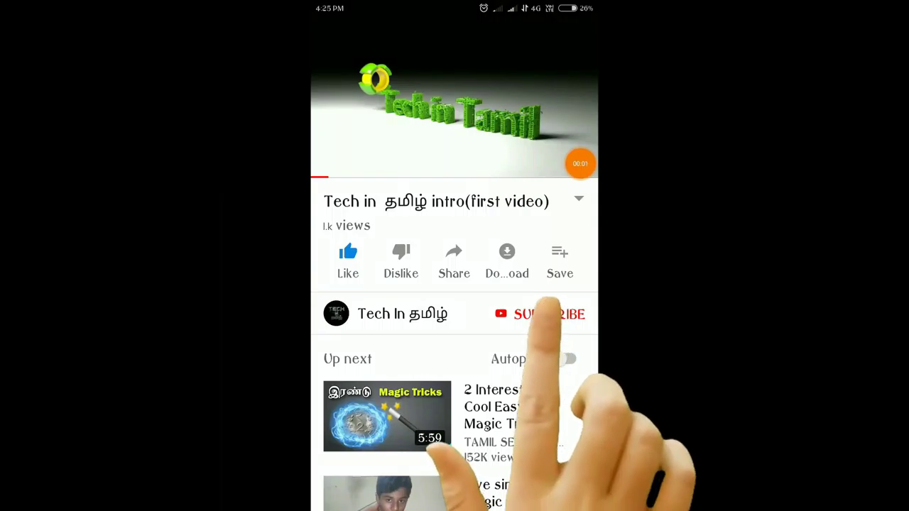
pyautogui.click(548, 313)
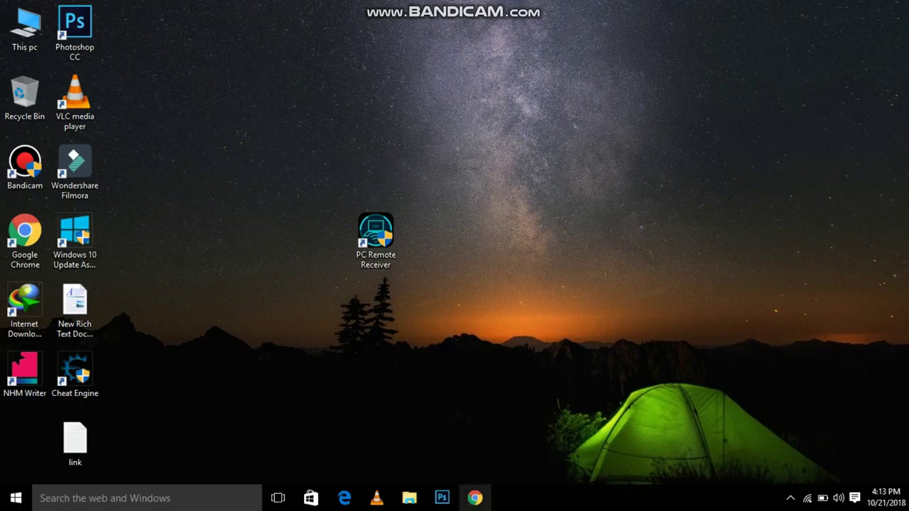
pyautogui.click(475, 498)
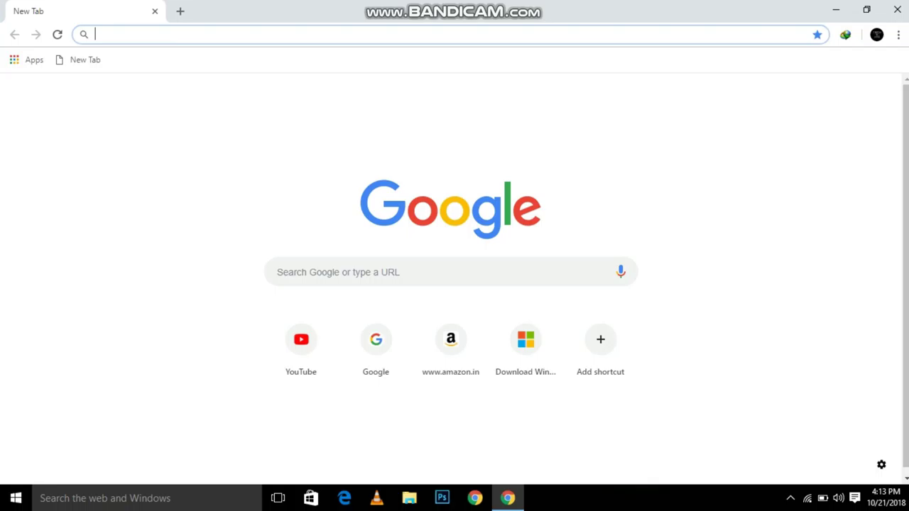
pyautogui.write('http://www.mediafire.com/file/k9h98dkbbbay3uq/remote+by+techj7.rar')
pyautogui.press('Return')
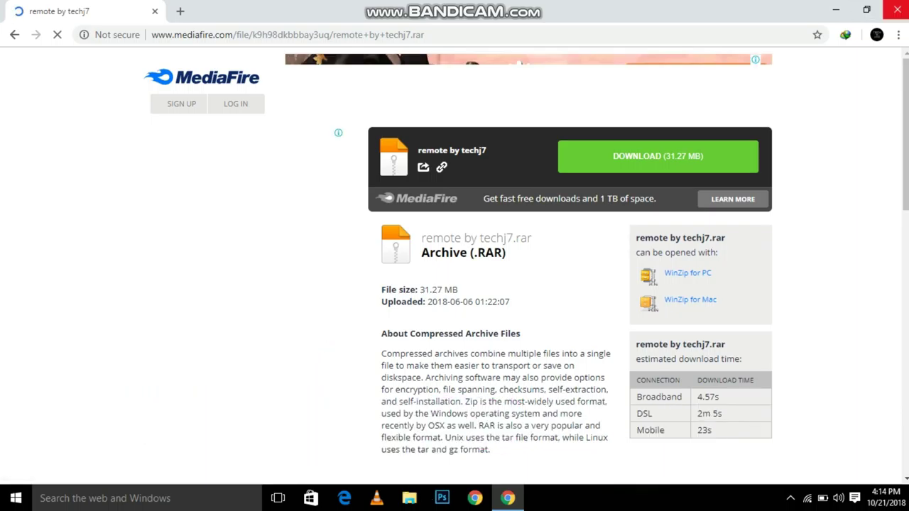
pyautogui.click(892, 10)
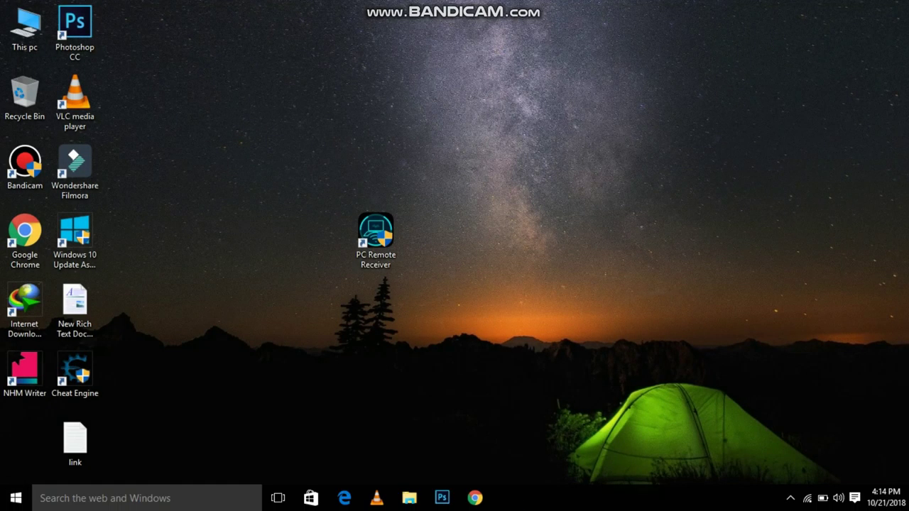
pyautogui.rightClick(589, 4)
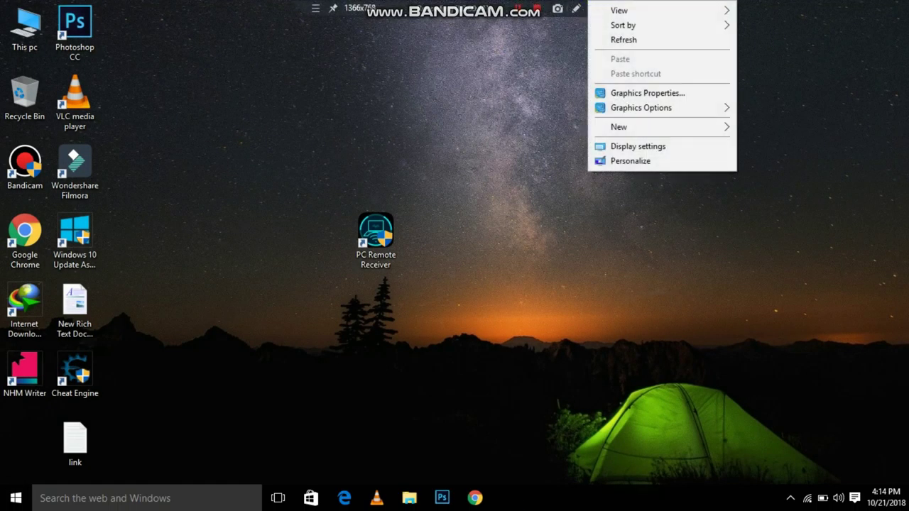
pyautogui.click(611, 39)
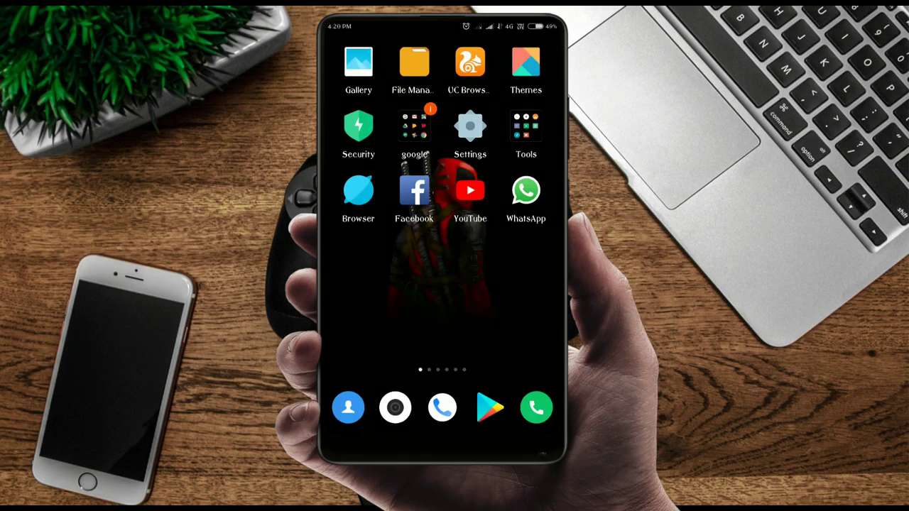
# Search Google Play on the phone for "pc remote" and open the page of the PC Remote app by Monect
pyautogui.click(490, 408)
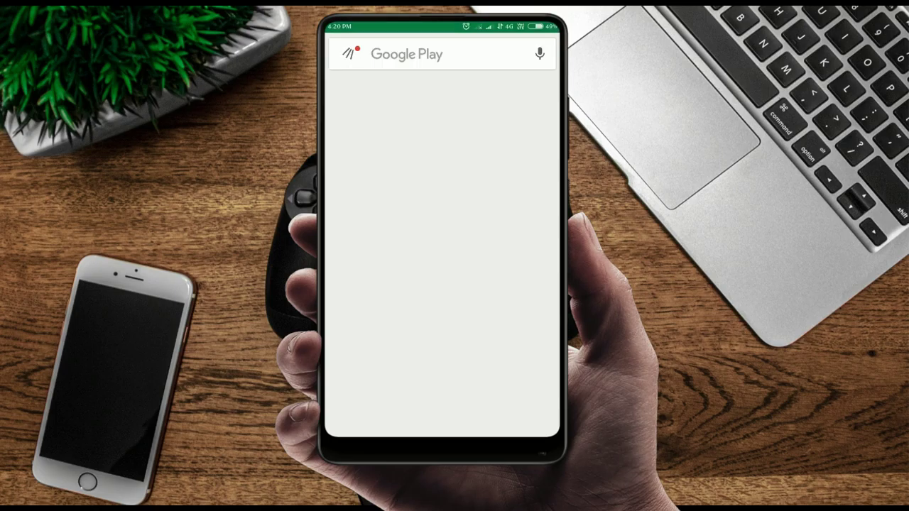
pyautogui.click(426, 54)
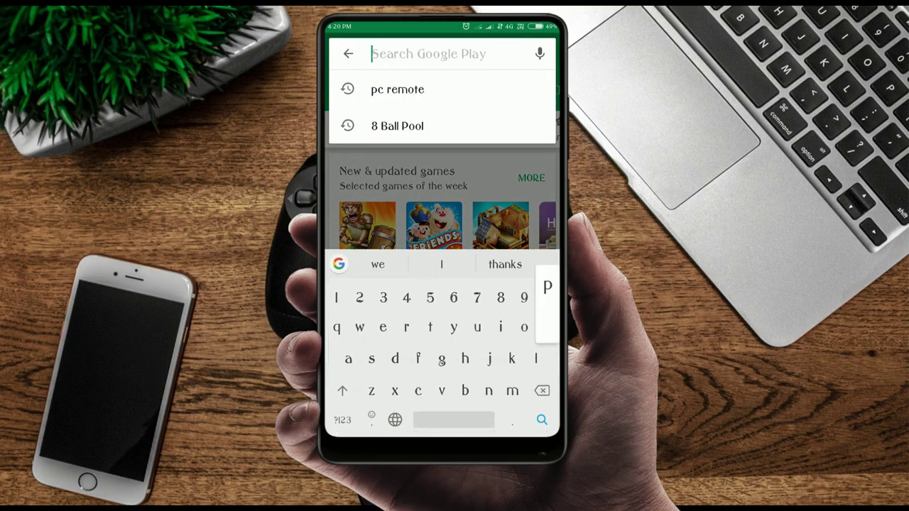
pyautogui.write('pc remor')
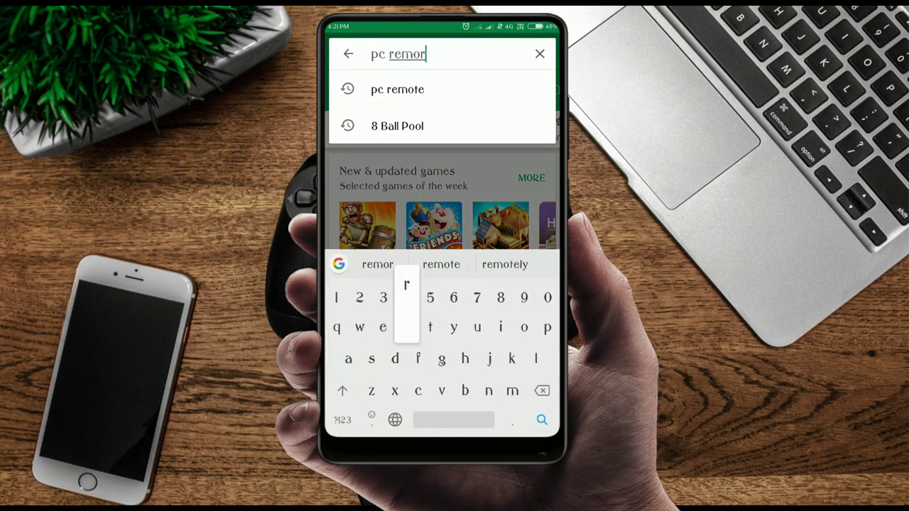
pyautogui.press('BackSpace')
pyautogui.write('te')
pyautogui.press('Return')
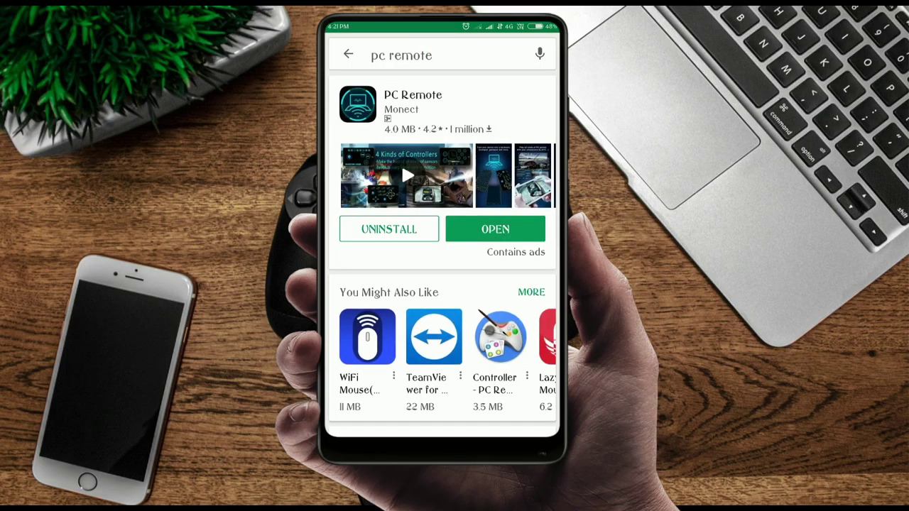
pyautogui.click(412, 107)
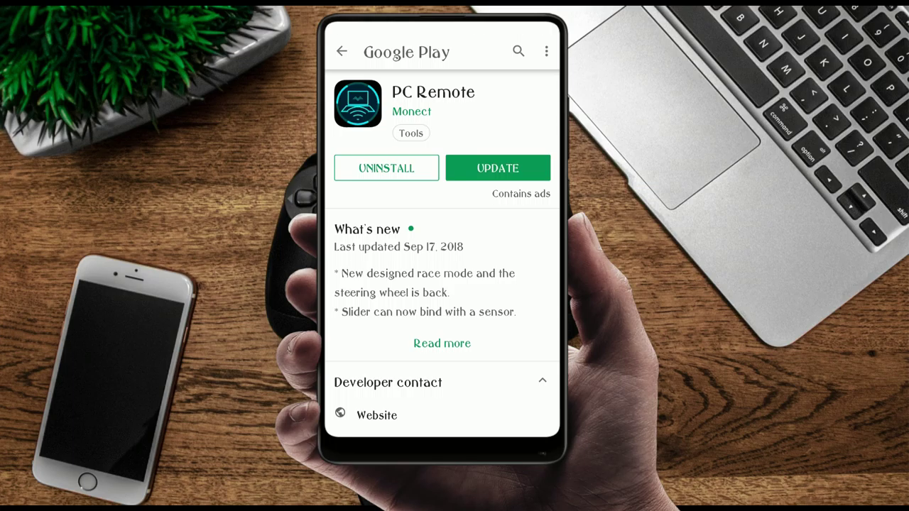
# Return to the phone's home screen and launch the installed PC Remote app
pyautogui.press('Home')
pyautogui.moveTo(512, 213)
pyautogui.mouseDown()
pyautogui.moveTo(369, 213)
pyautogui.moveTo(511, 213)
pyautogui.mouseUp()
pyautogui.moveTo(369, 213)
pyautogui.mouseDown()
pyautogui.moveTo(512, 213)
pyautogui.moveTo(369, 213)
pyautogui.mouseUp()
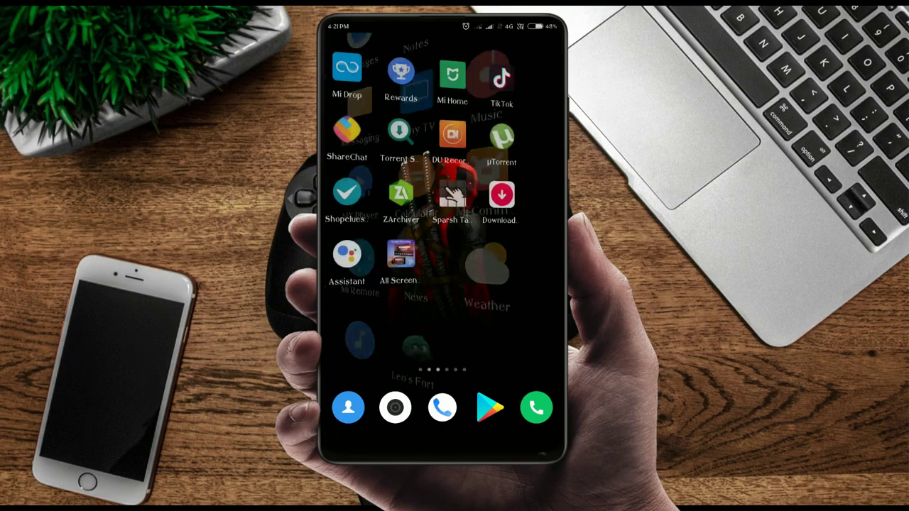
pyautogui.moveTo(511, 213); pyautogui.dragTo(369, 213)
pyautogui.click(469, 128)
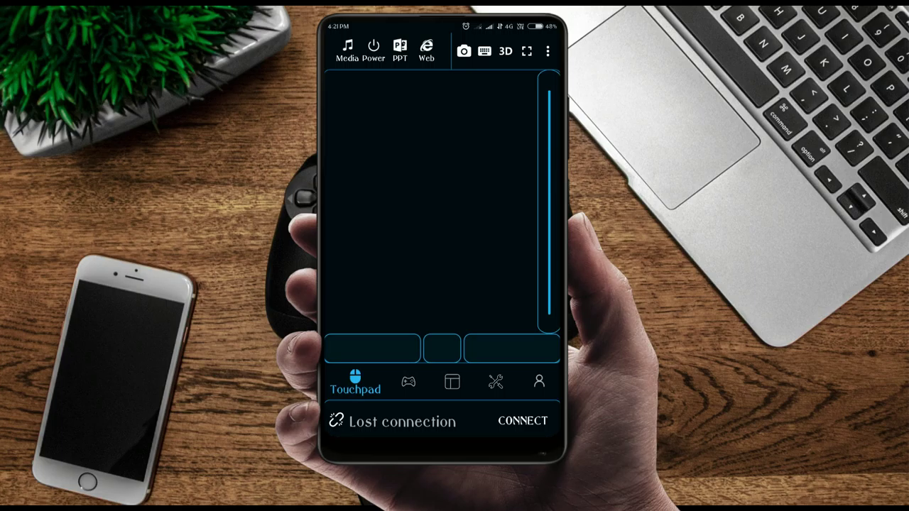
# Turn on the portable hotspot in the phone's settings
pyautogui.moveTo(440, 26); pyautogui.dragTo(440, 313)
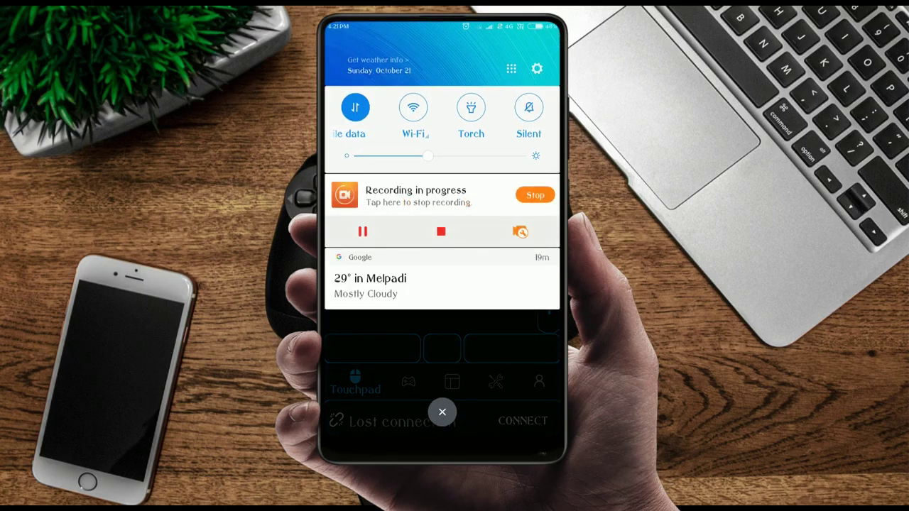
pyautogui.click(537, 68)
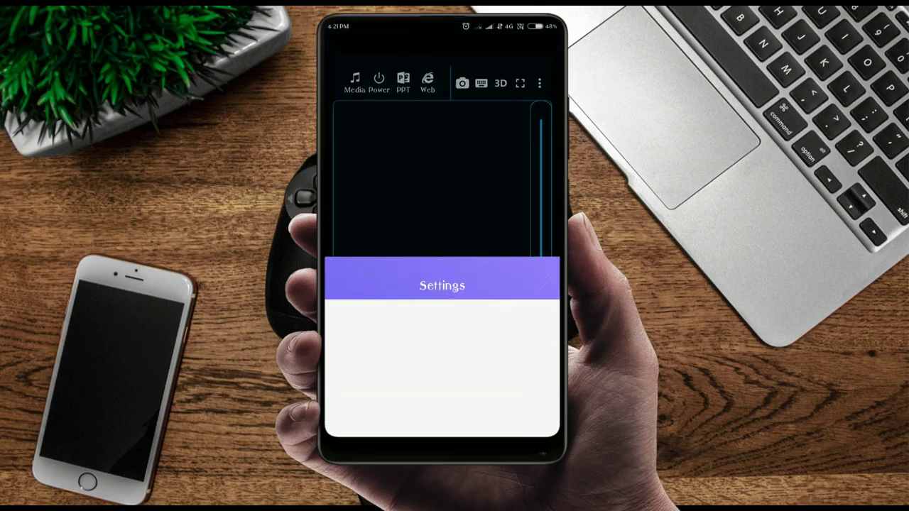
pyautogui.click(420, 324)
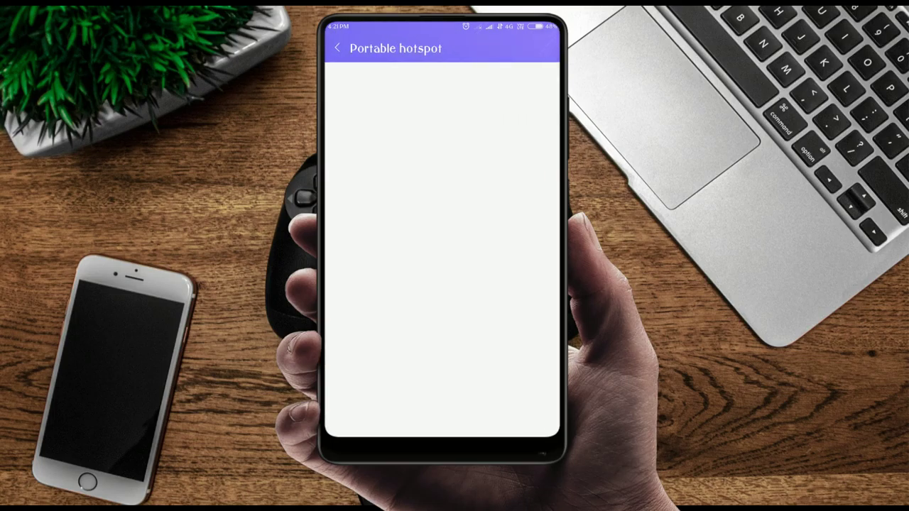
pyautogui.click(536, 83)
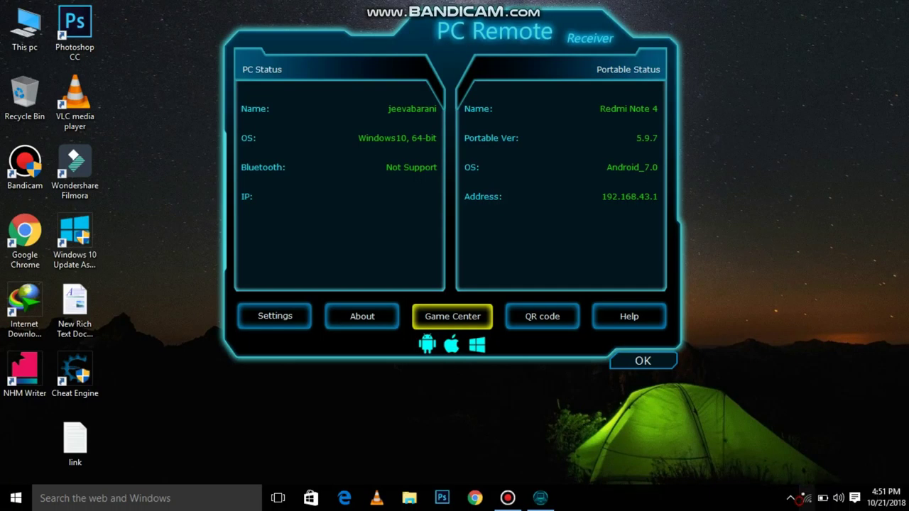
# Connect the PC to the phone's open Wi-Fi hotspot network
pyautogui.click(806, 498)
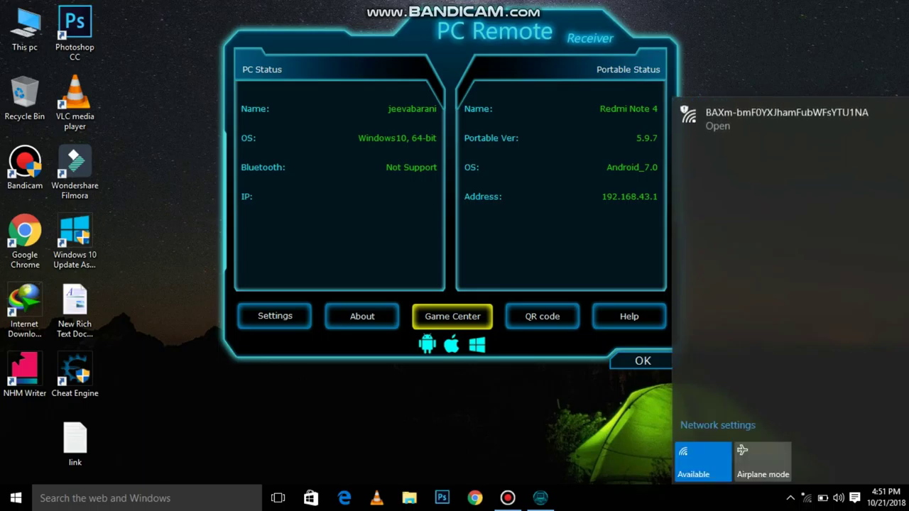
pyautogui.click(751, 126)
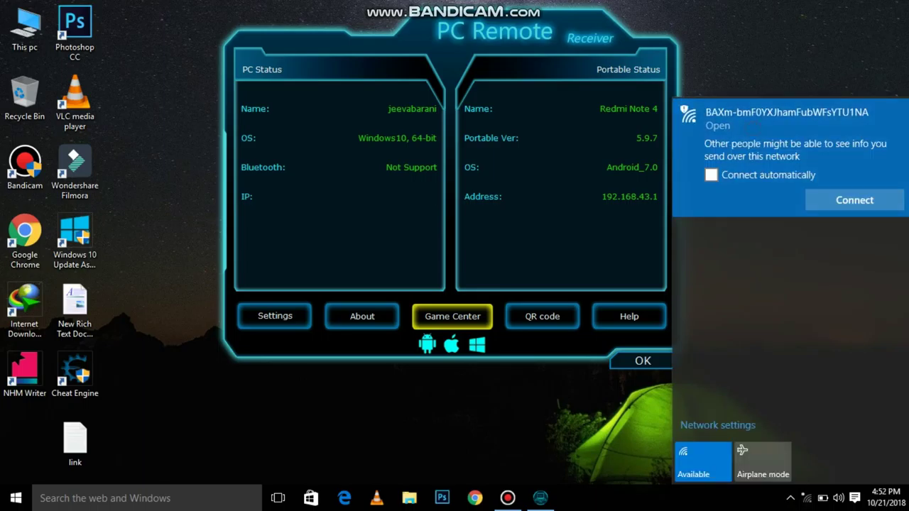
pyautogui.click(854, 200)
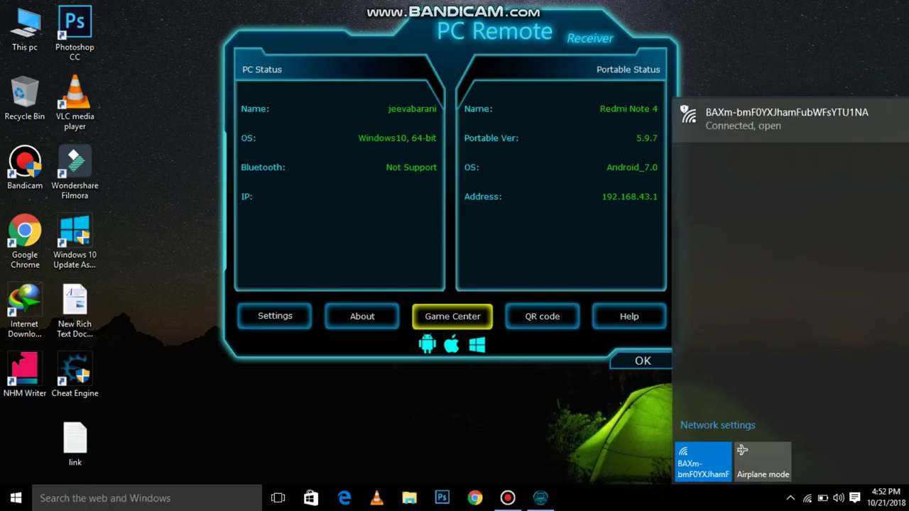
pyautogui.press('Escape')
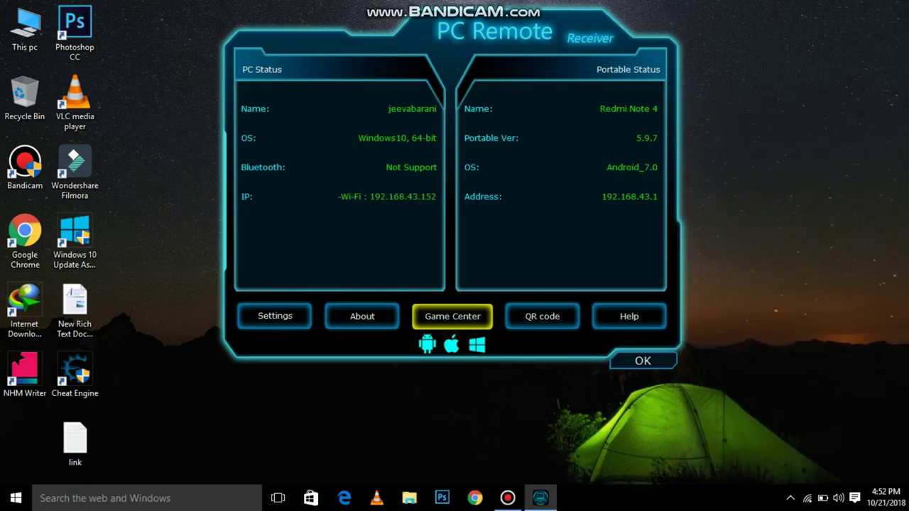
# Display the pairing QR code in PC Remote Receiver, then close both the code and the receiver window
pyautogui.click(541, 316)
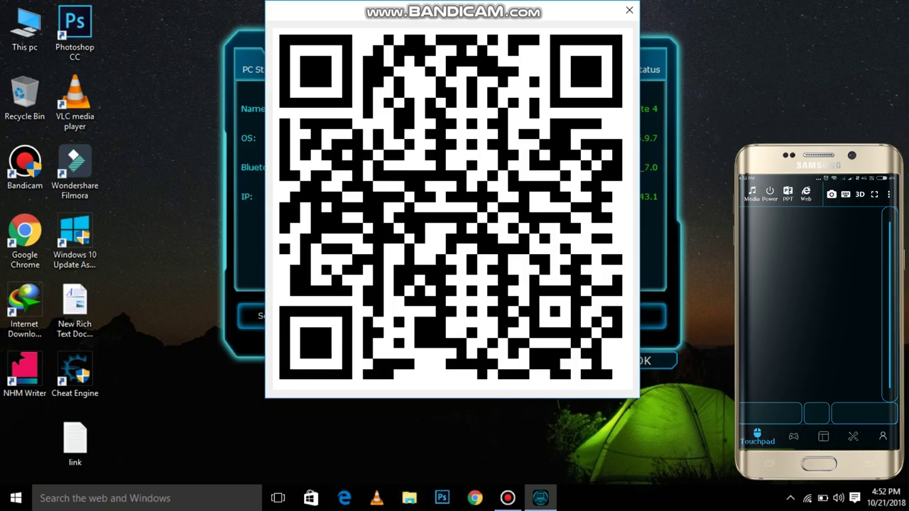
pyautogui.click(629, 10)
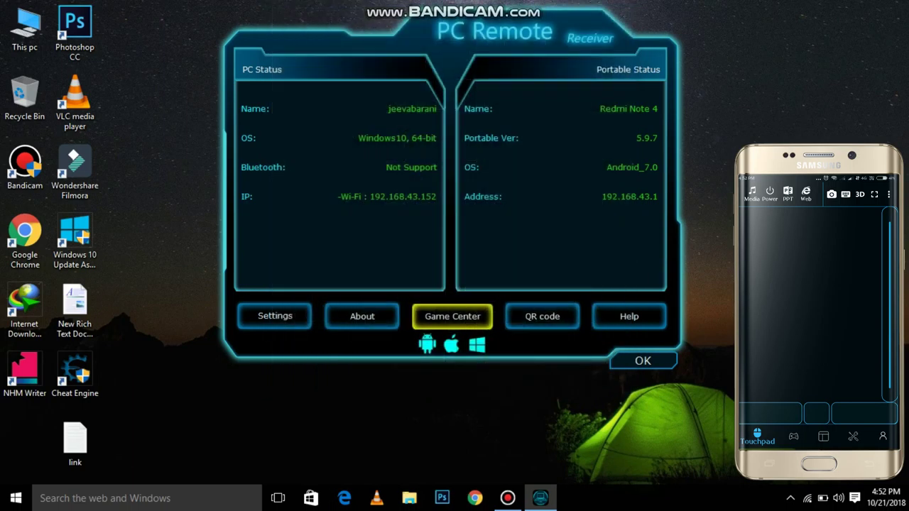
pyautogui.click(643, 361)
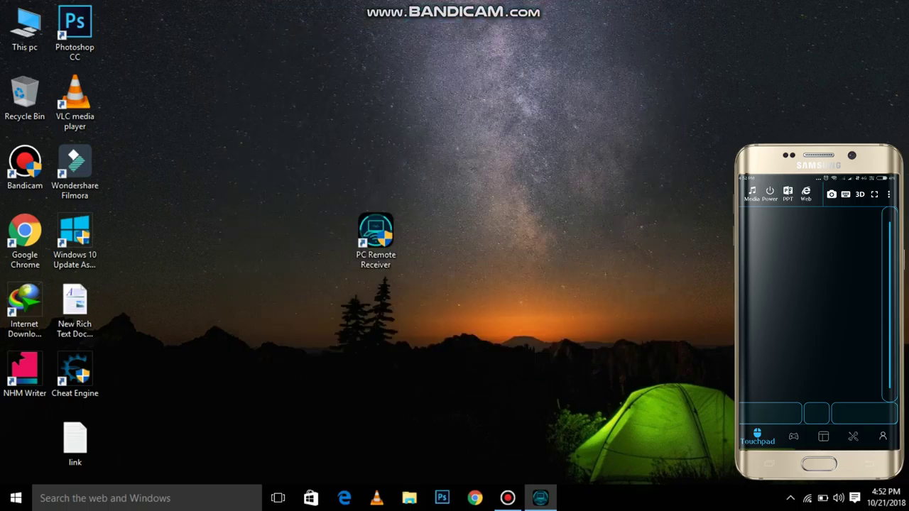
# Open the This pc window from the desktop and close it again to try out the phone's touchpad control
pyautogui.doubleClick(24, 28)
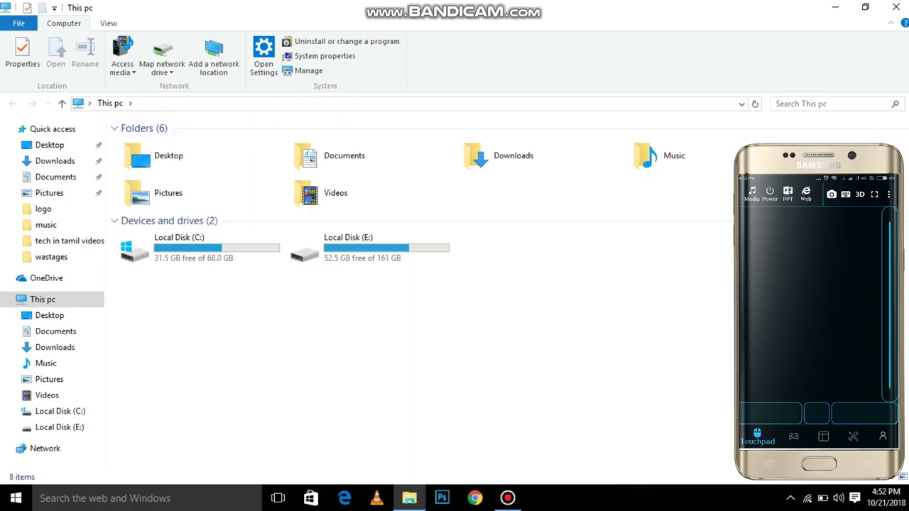
pyautogui.click(897, 7)
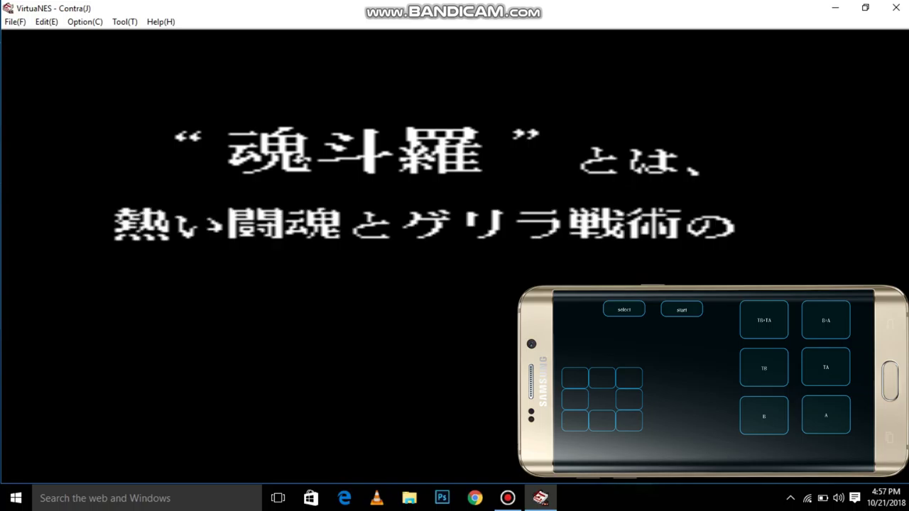
# Play a 1 PLAYER game of Contra in VirtuaNES, running the character to the right, and close the emulator
pyautogui.press('Return')
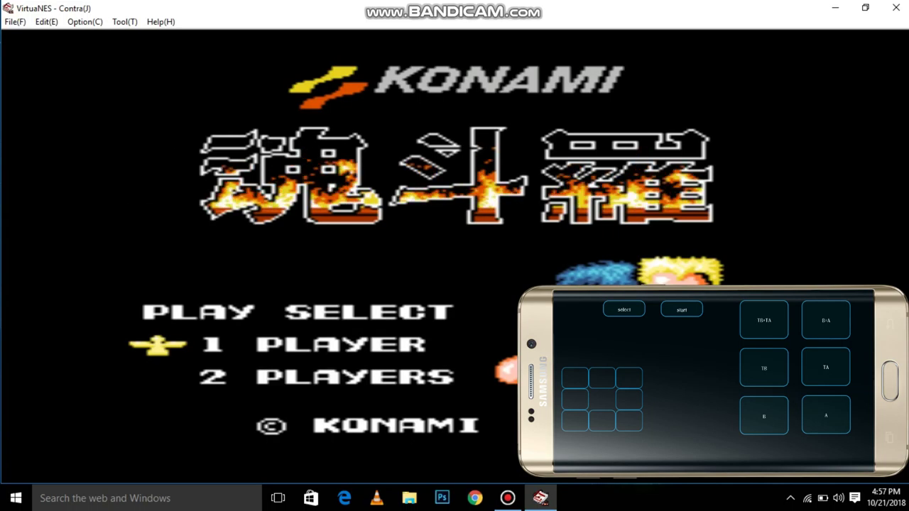
pyautogui.press('Return')
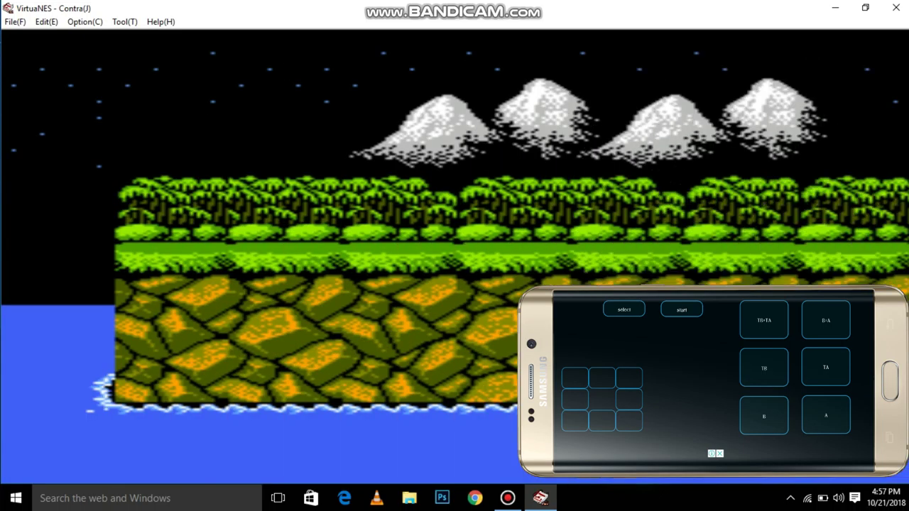
pyautogui.press('Right')
pyautogui.press('Right')
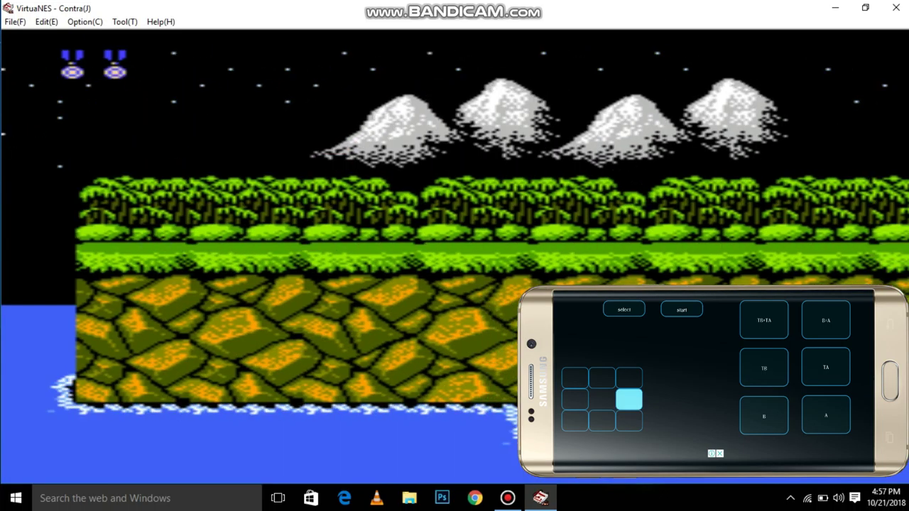
pyautogui.press('Right')
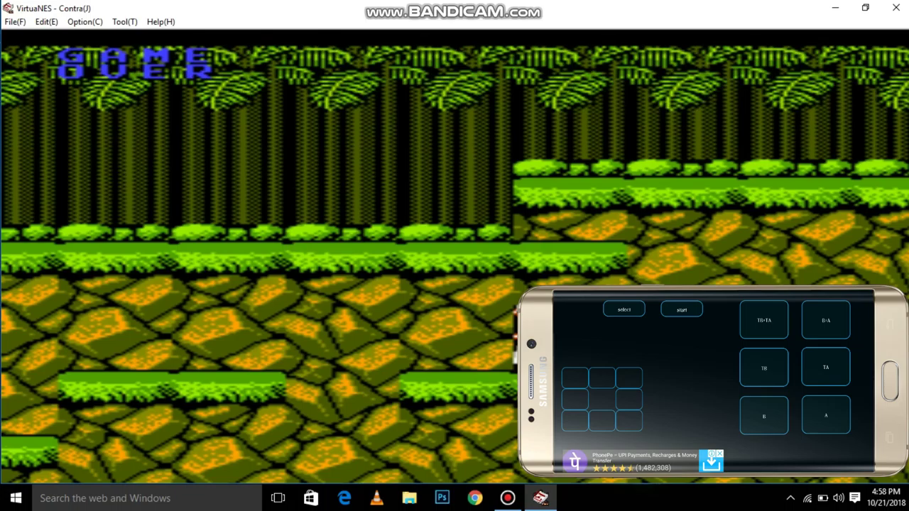
pyautogui.hotkey('alt', 'F4')
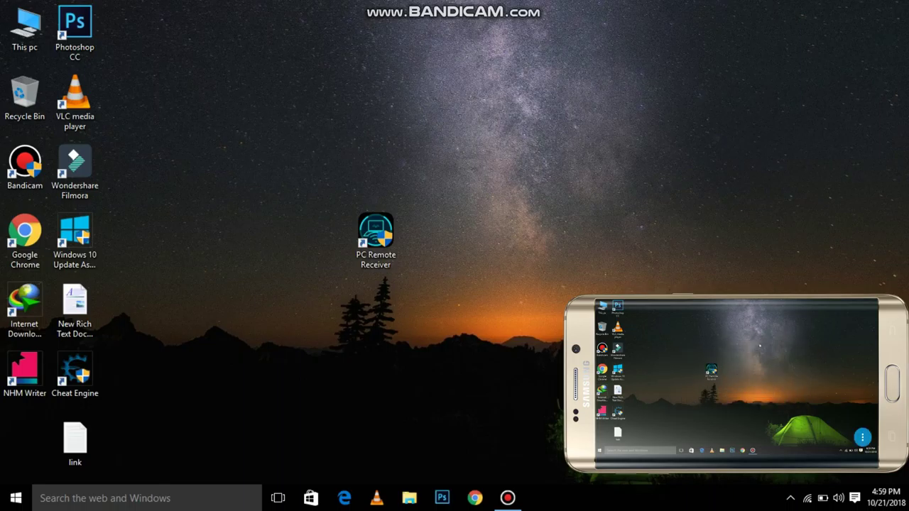
# Browse the phone's storage folder 192.168.43.1/storage/emulated/0 in File Explorer and close the window
pyautogui.press('super+e')
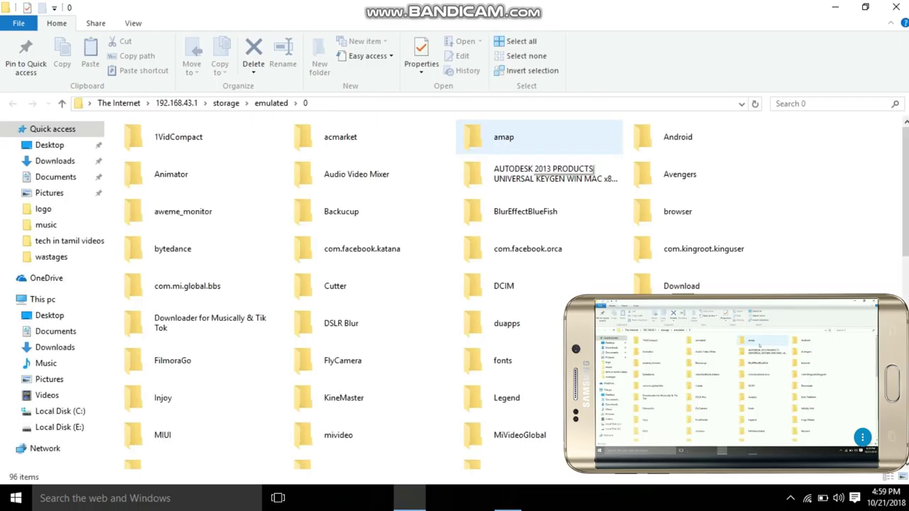
pyautogui.scroll(-5, 529, 153)
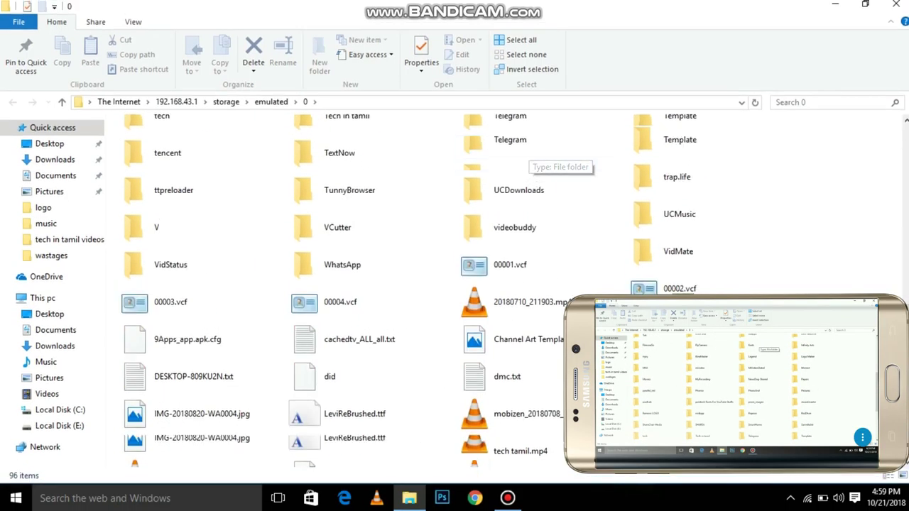
pyautogui.scroll(2, 529, 153)
pyautogui.scroll(-2, 433, 284)
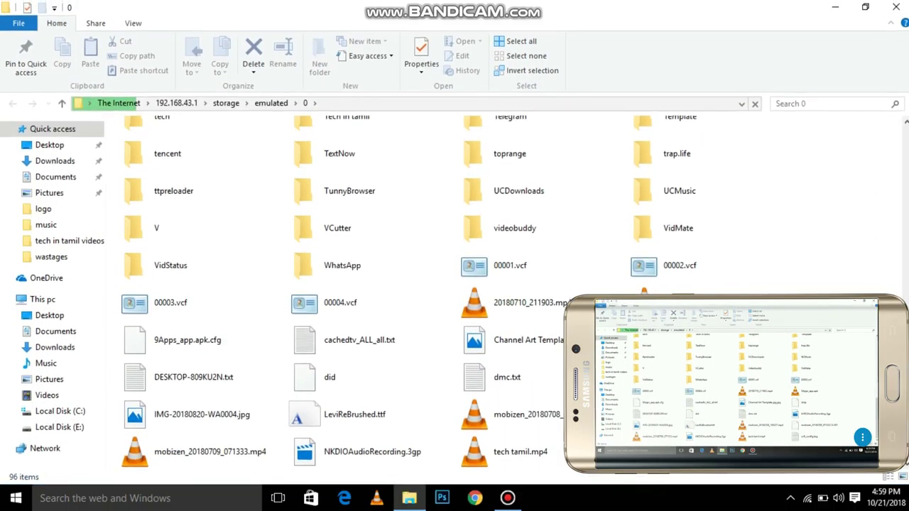
pyautogui.click(897, 8)
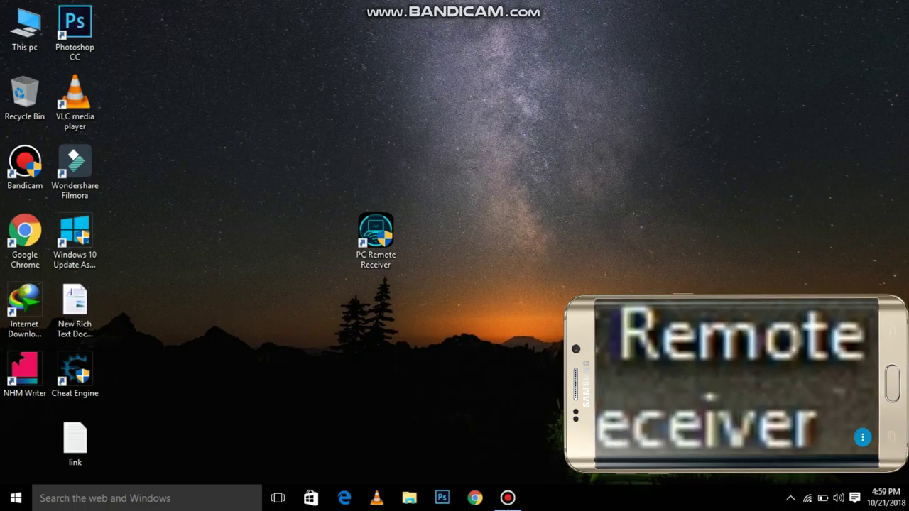
# Show the context menu of the PC Remote Receiver desktop shortcut and dismiss it
pyautogui.click(376, 241)
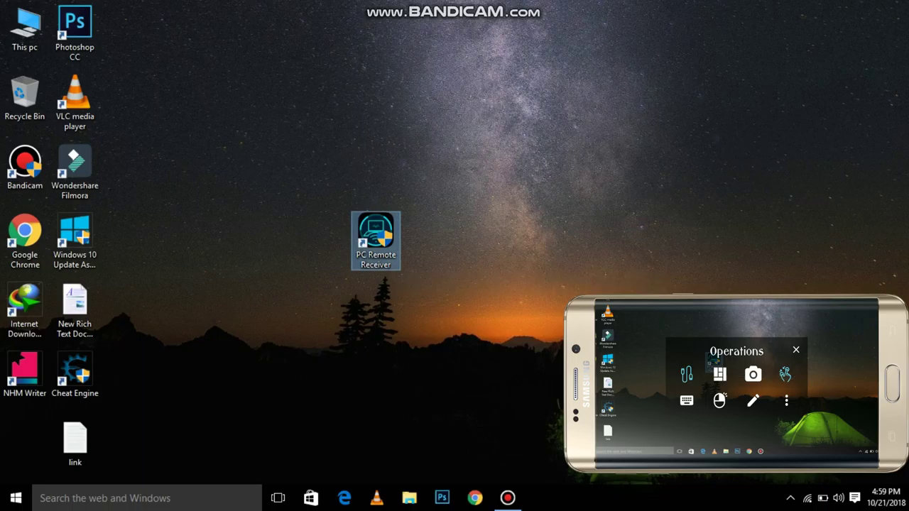
pyautogui.hotkey('shift', 'F10')
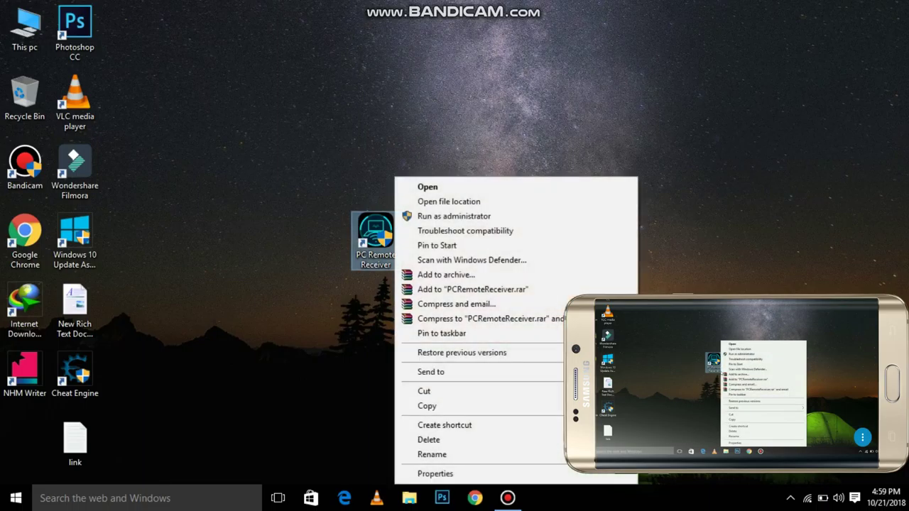
pyautogui.press('Escape')
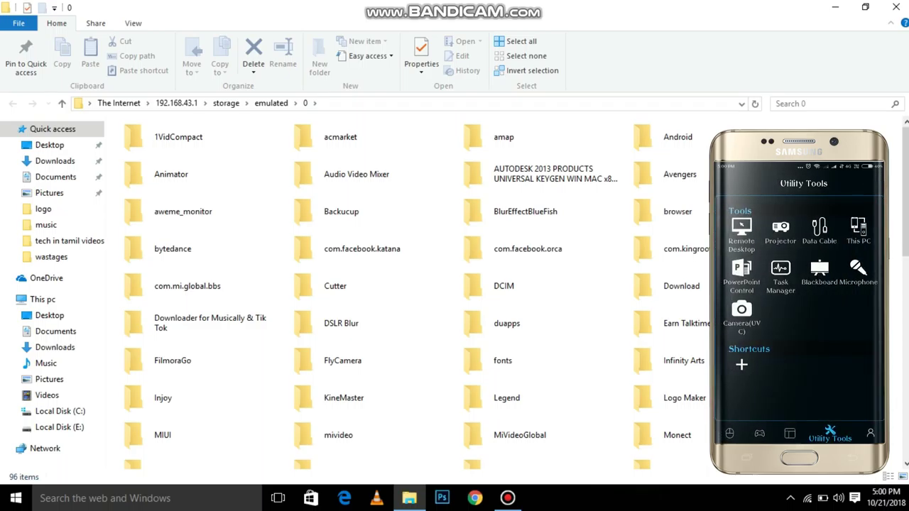
# Clear the desktop by hiding the phone storage window and minimizing Bandicam
pyautogui.press('super+d')
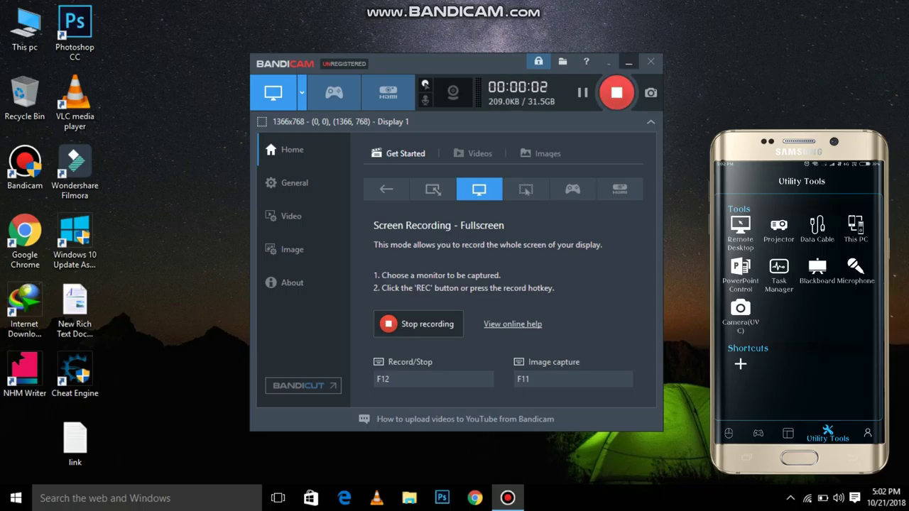
pyautogui.click(628, 62)
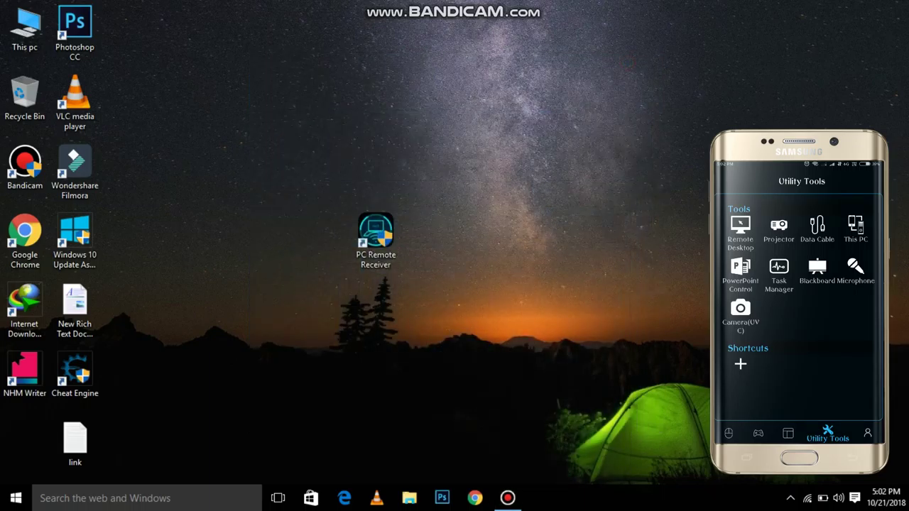